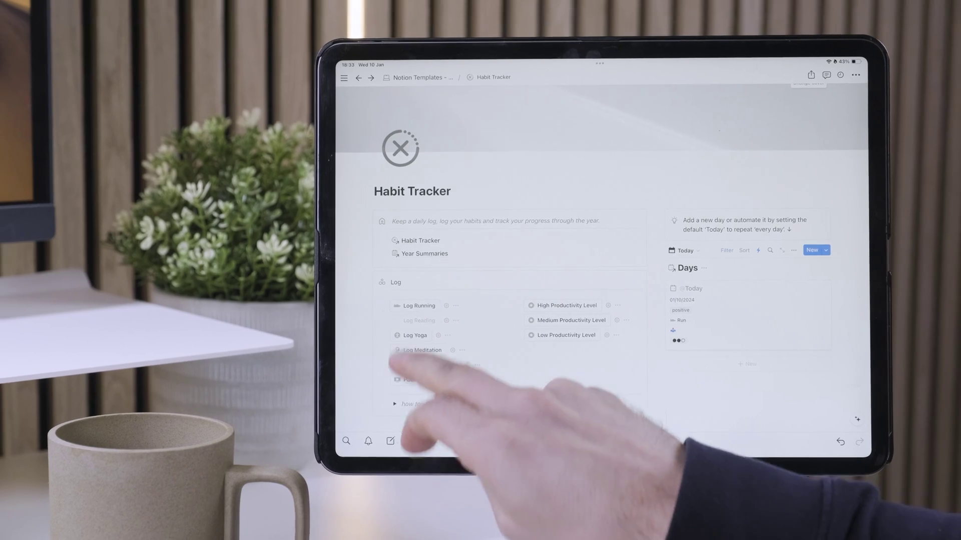
Log today's habit entry, then open Goal Setting & Yearly Planner from the journal's bottom links.
left_click(407, 365)
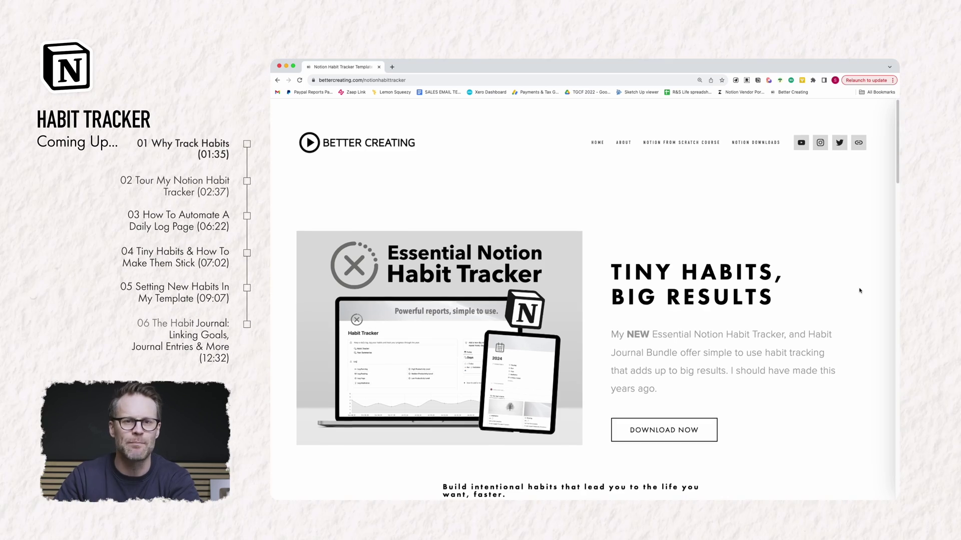
scroll(859, 290, "down", 10)
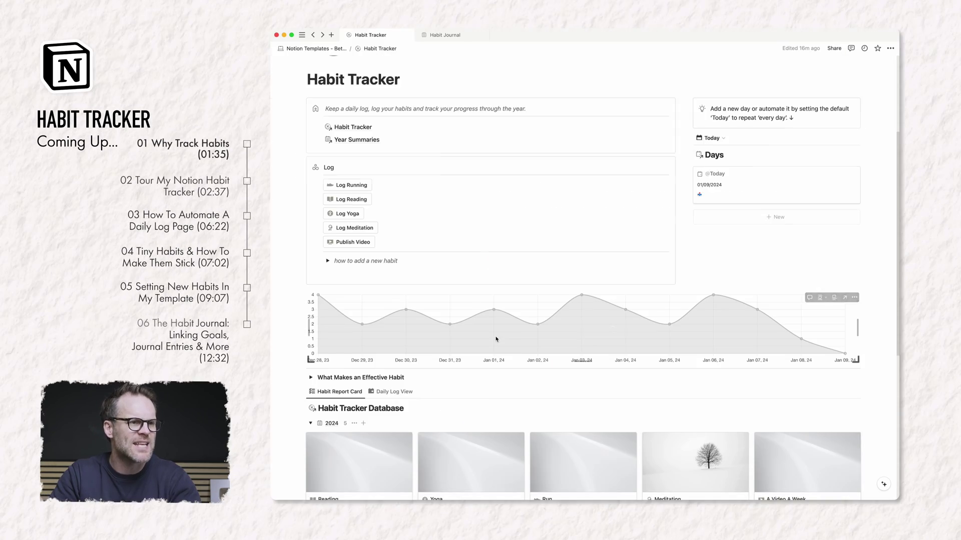
scroll(497, 338, "down", 5)
scroll(495, 340, "up", 10)
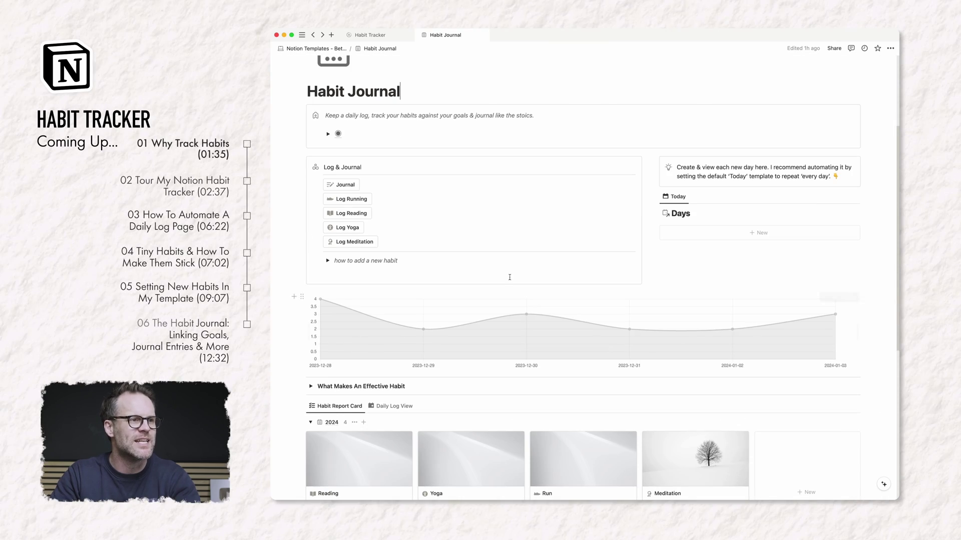
scroll(474, 311, "down", 5)
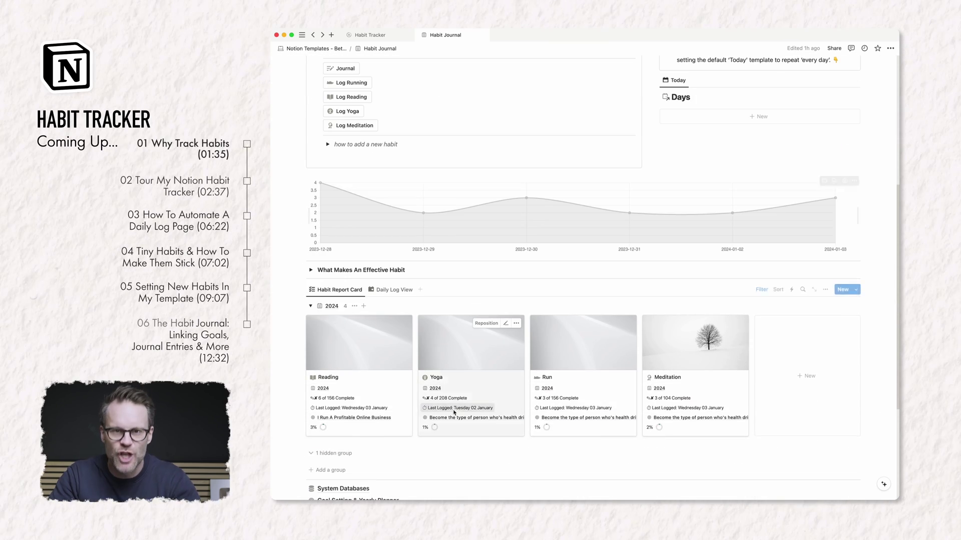
scroll(470, 375, "up", 8)
scroll(470, 375, "up", 1)
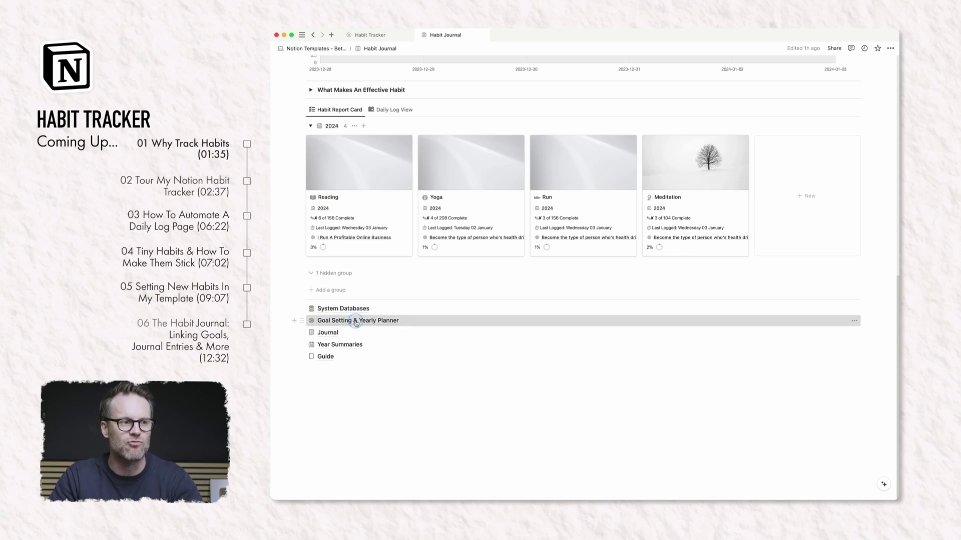
left_click(337, 320)
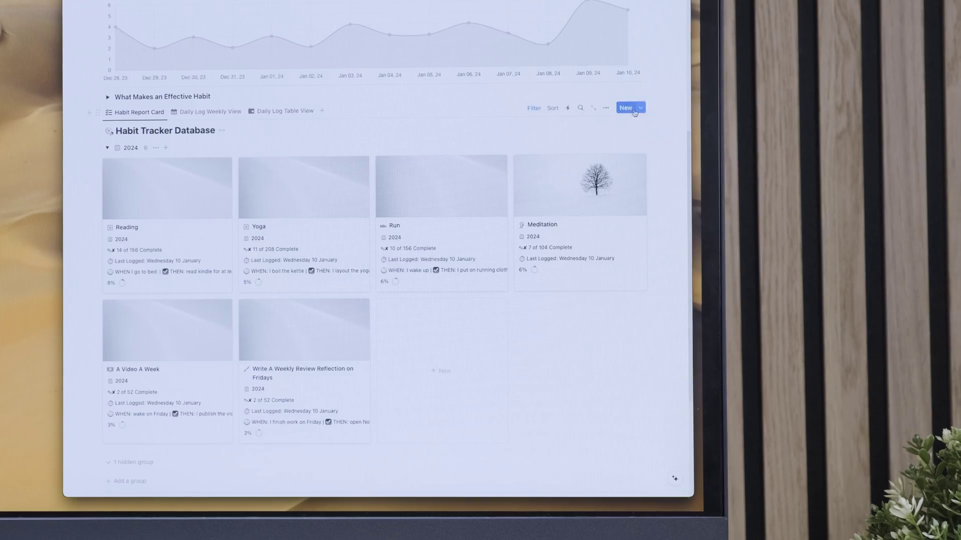
Create the habit 'Write 1000 Words Every Day of Feb' with start and end dates from February 1, 2024.
left_click(628, 105)
left_click(316, 184)
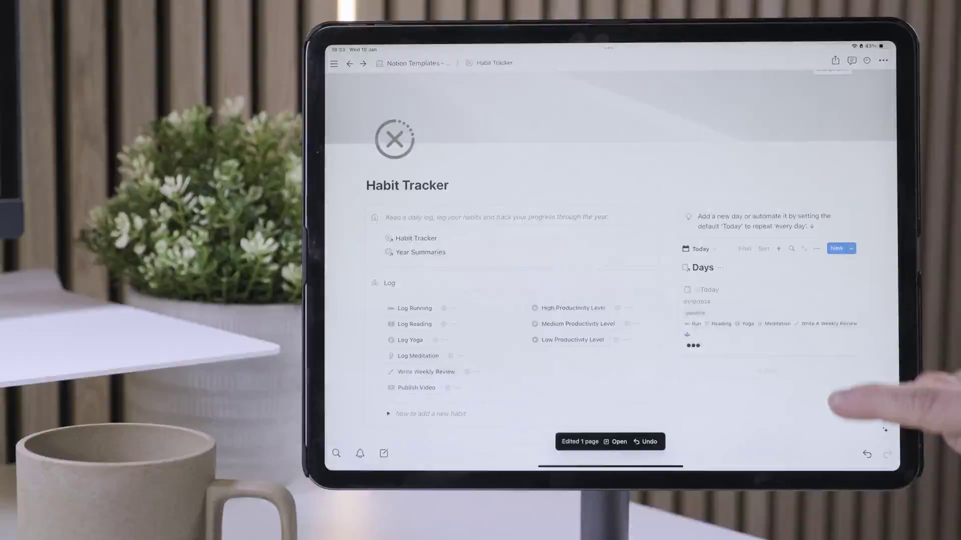
scroll(841, 405, "down", 5)
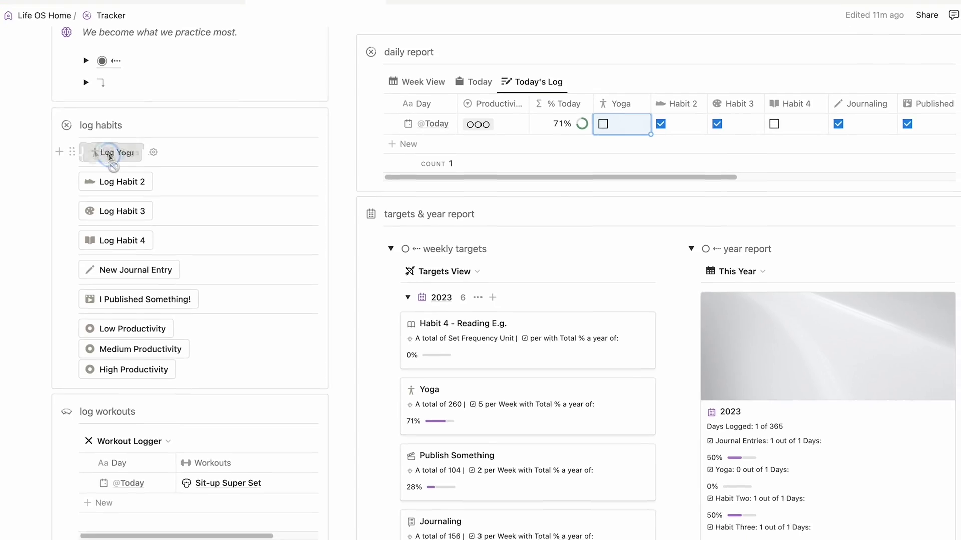
Log today's yoga session with the Log Yoga button on the dashboard.
left_click(107, 153)
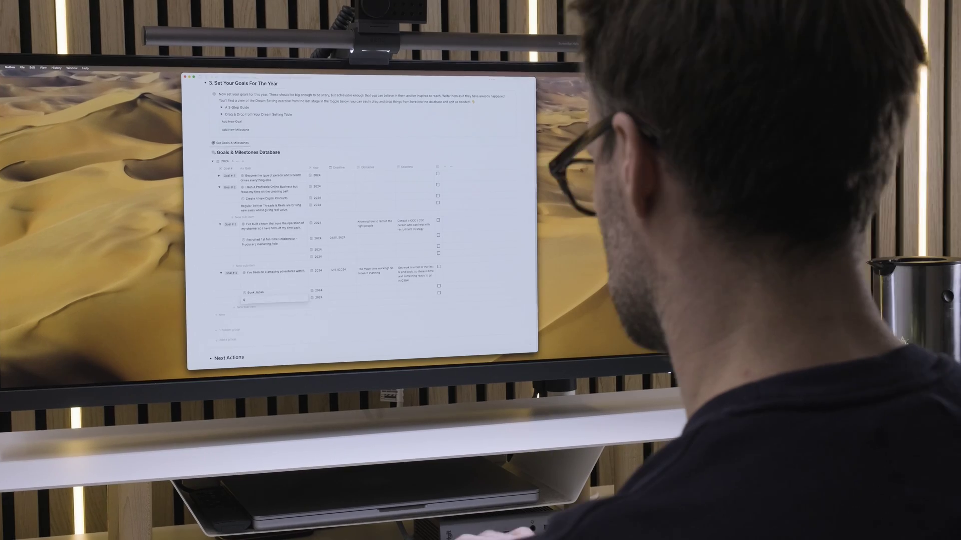
Name the Book Japan sub-task 'Book the off grid hut ASAP' and open it as a page.
type("ook the off grid hut ASAP")
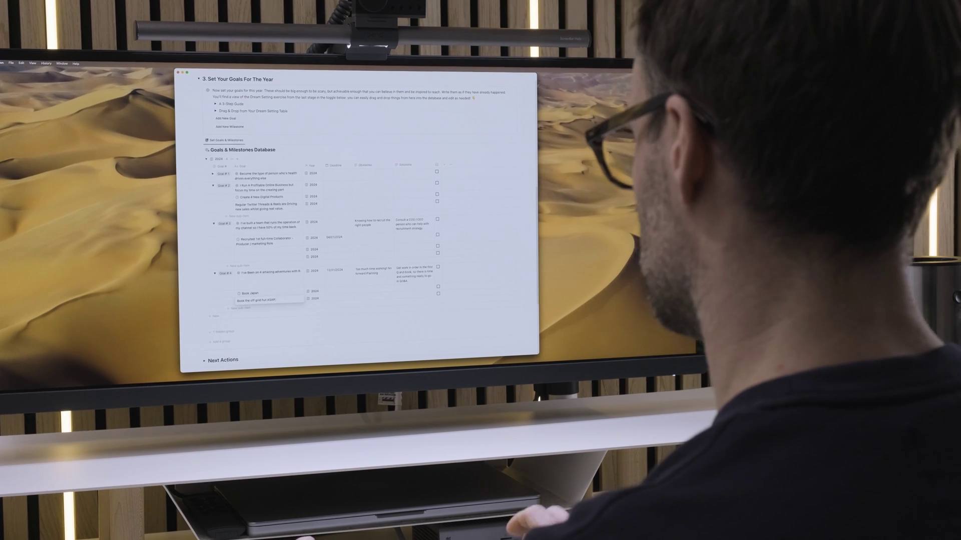
left_click(295, 299)
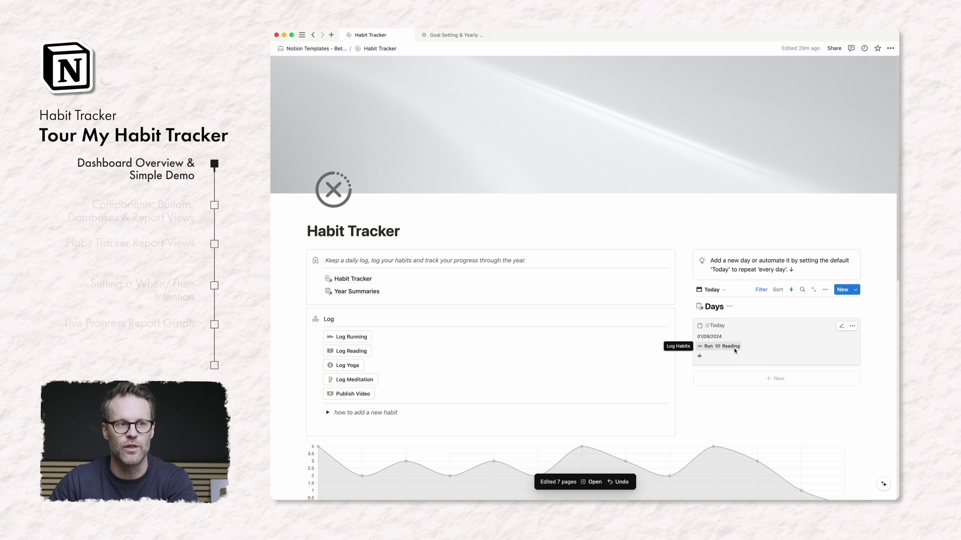
Refresh the habit progress chart so the Jan 09 point rises to 3 after logging Yoga.
scroll(839, 340, "down", 3)
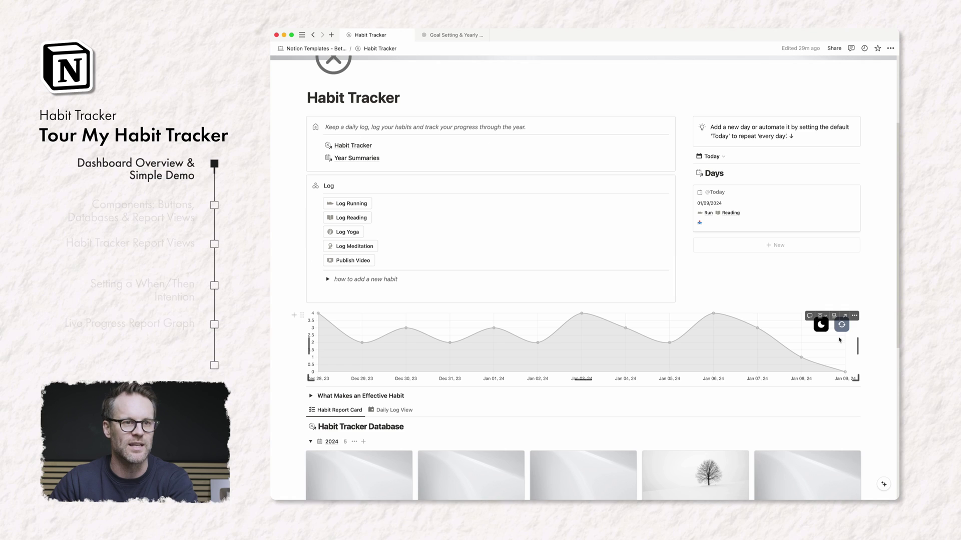
left_click(840, 328)
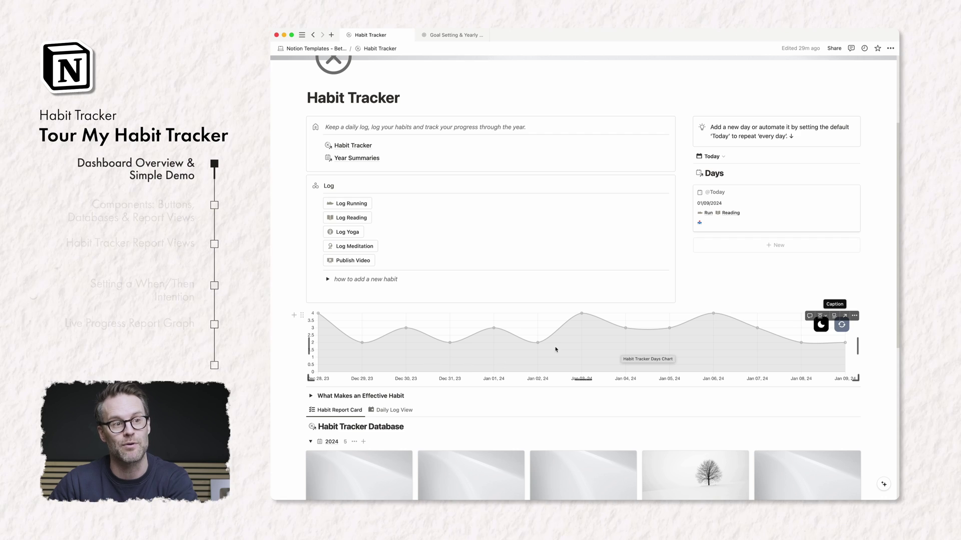
scroll(799, 365, "down", 3)
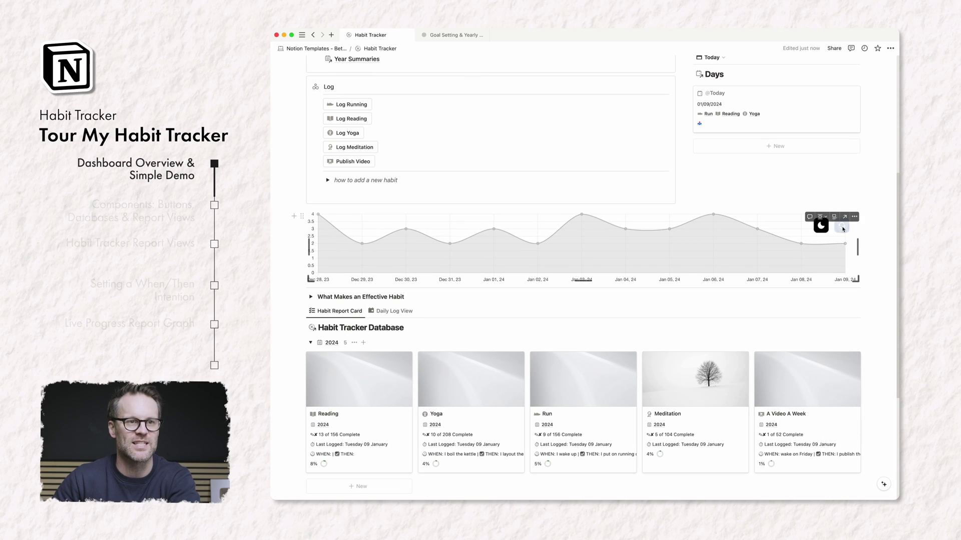
left_click(843, 228)
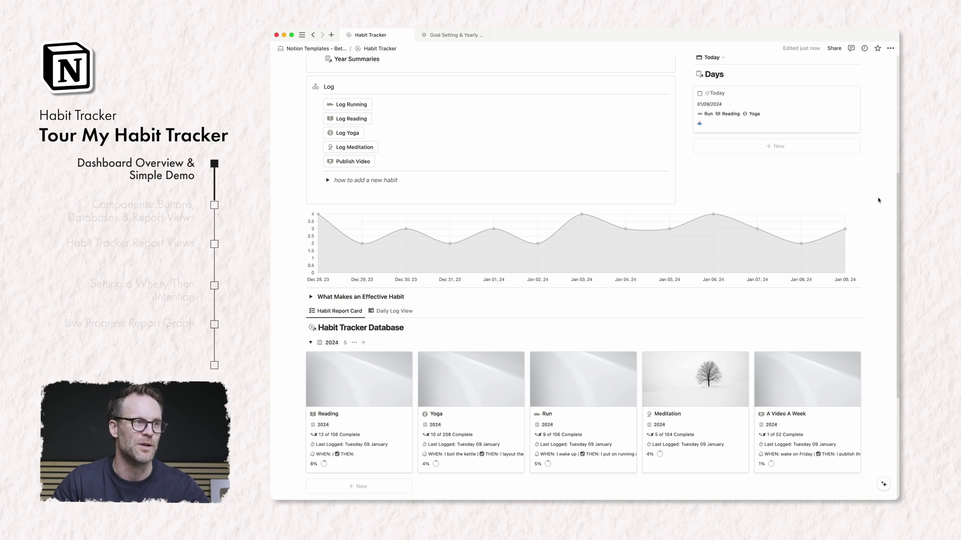
scroll(878, 200, "up", 3)
scroll(837, 256, "up", 5)
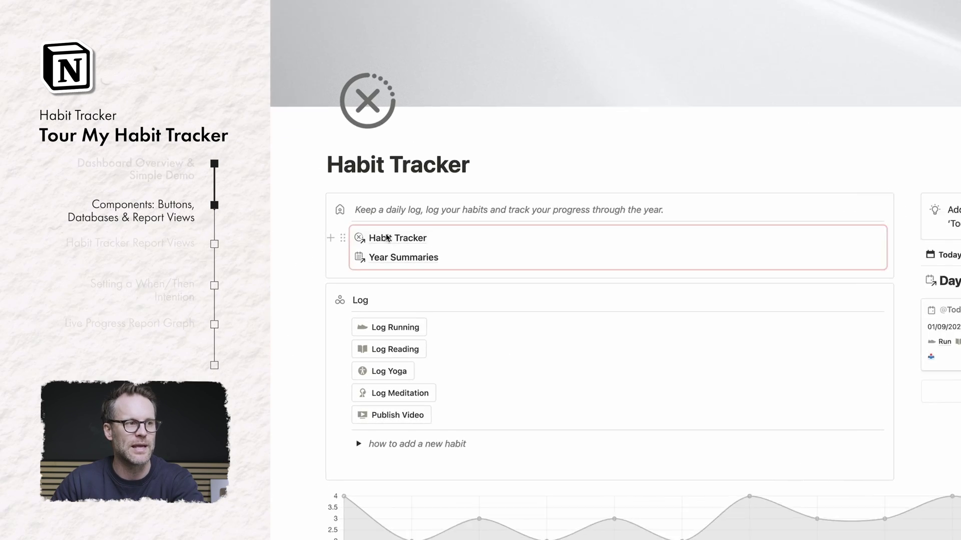
left_click(439, 255)
scroll(750, 326, "down", 5)
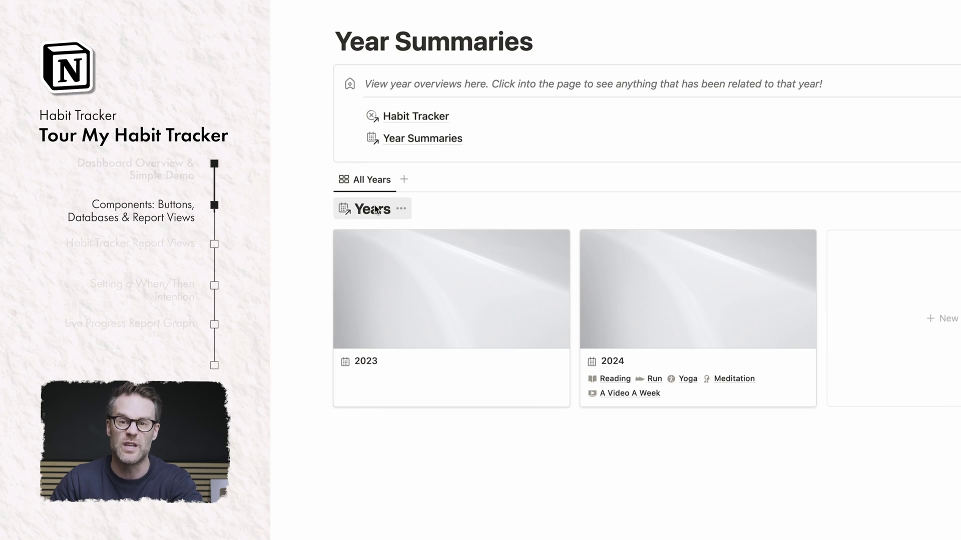
left_click(692, 351)
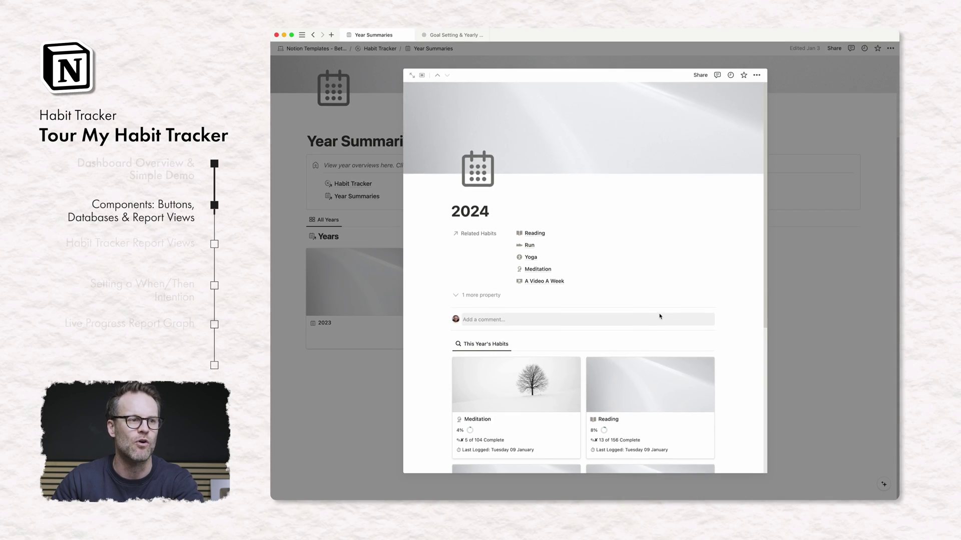
scroll(660, 316, "down", 5)
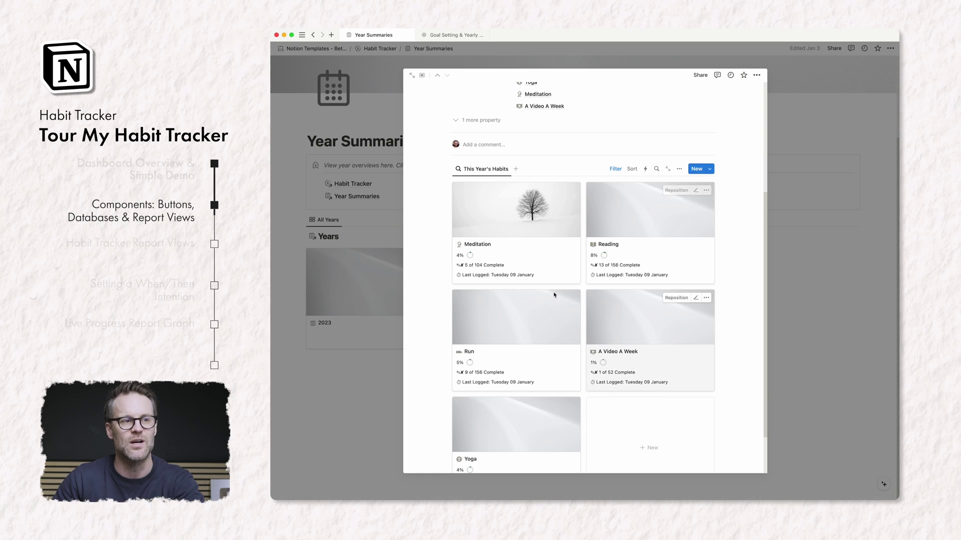
scroll(500, 416, "down", 1)
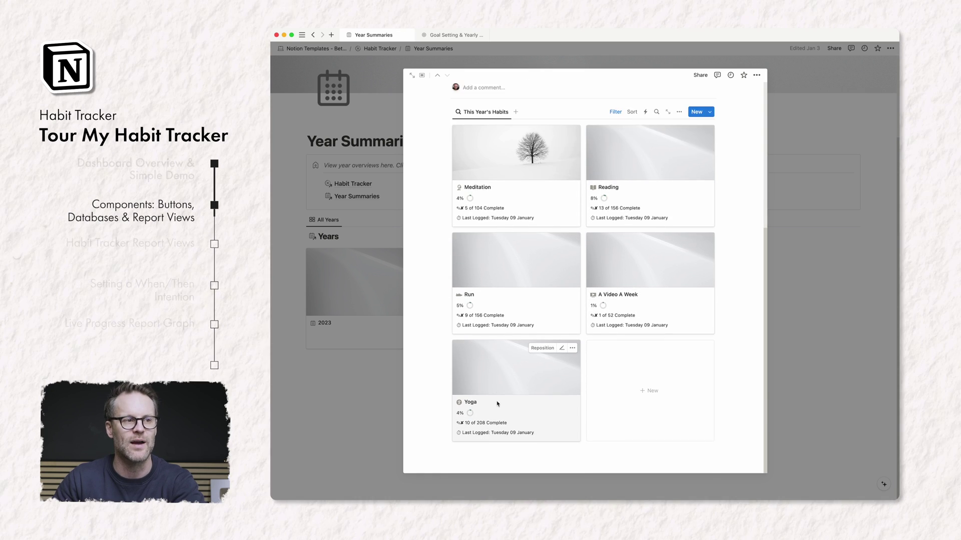
scroll(498, 400, "up", 5)
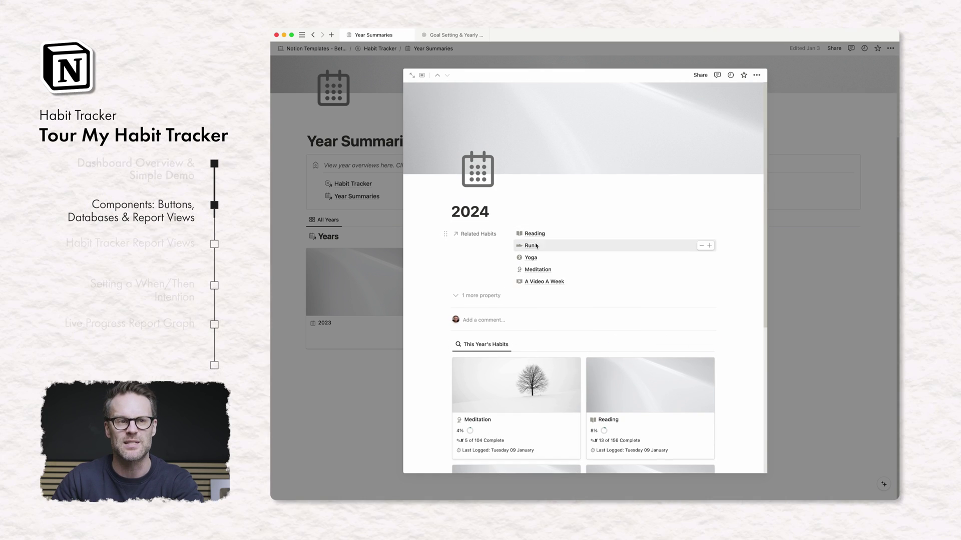
left_click(841, 269)
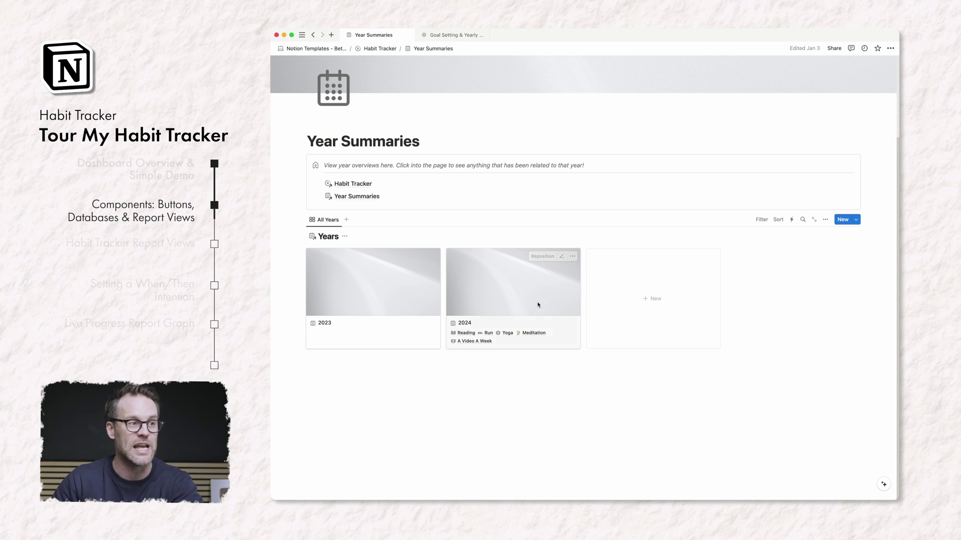
left_click(356, 183)
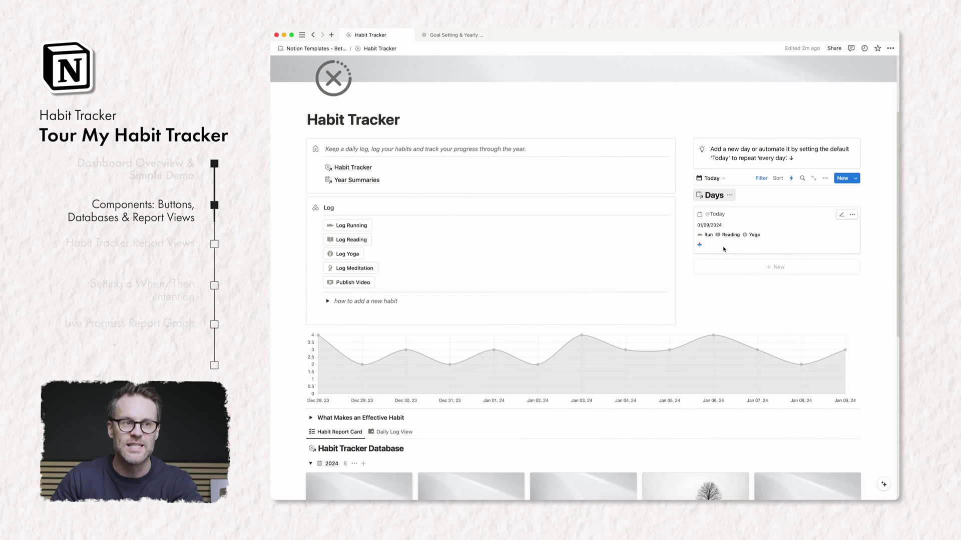
Go to the System Databases page via the link at the bottom of Habit Tracker.
scroll(684, 338, "down", 6)
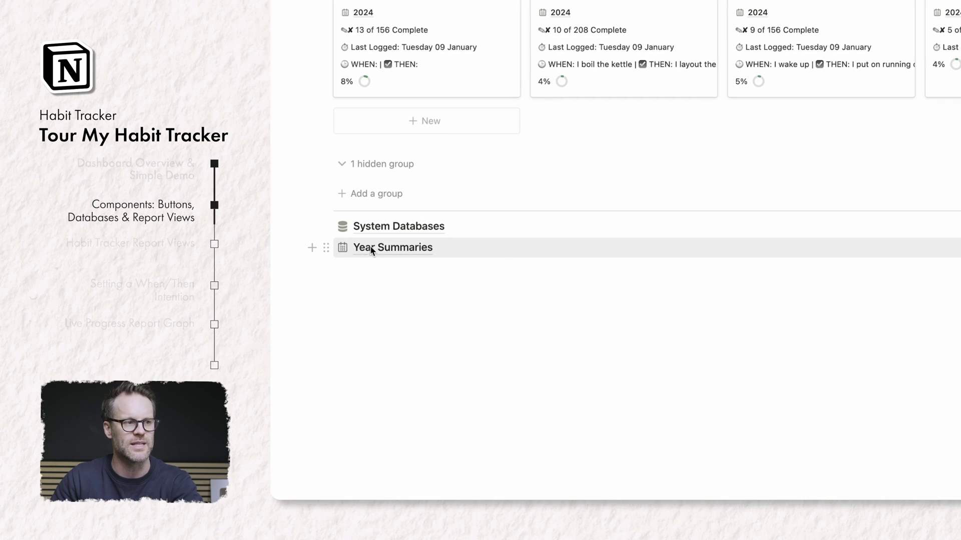
left_click(390, 226)
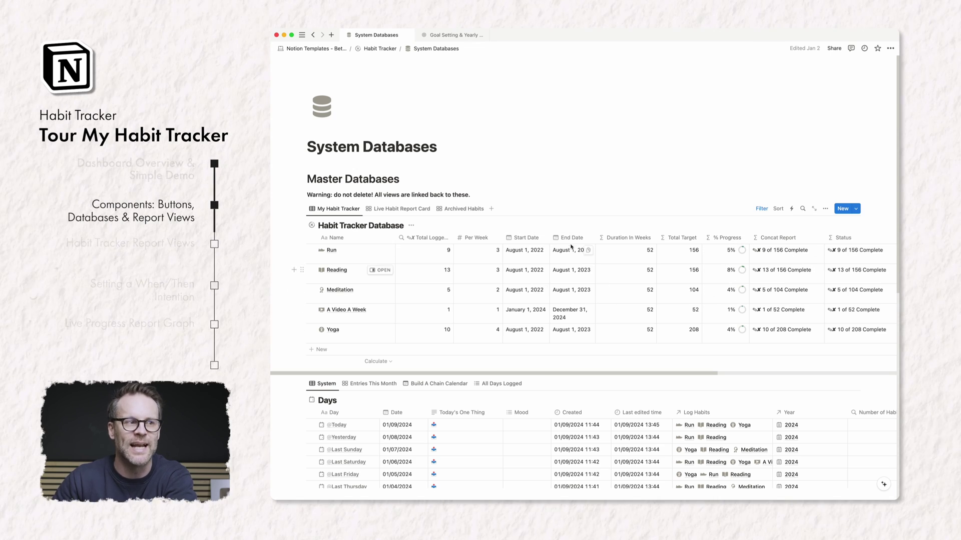
Scroll down through the Days log table on the System Databases page.
scroll(791, 293, "down", 5)
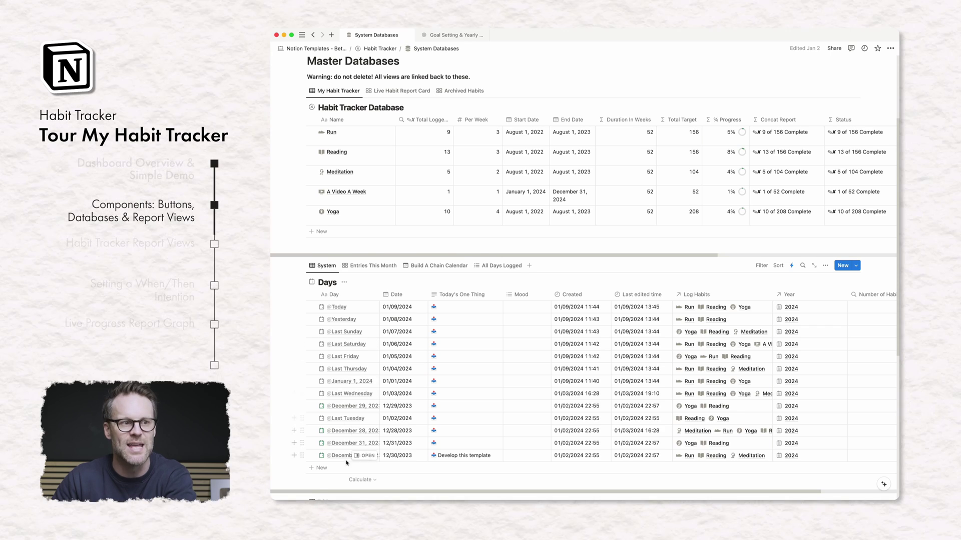
scroll(500, 350, "down", 1)
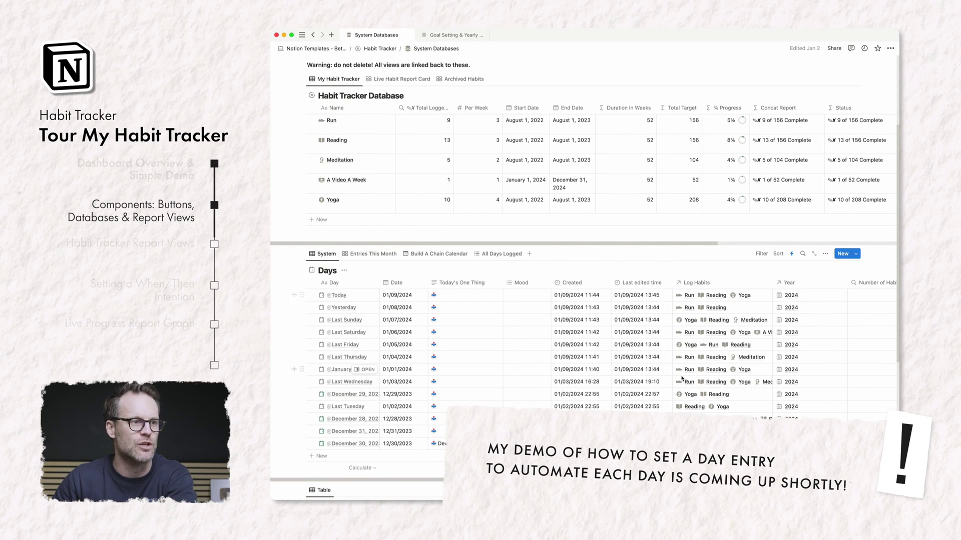
scroll(681, 379, "down", 5)
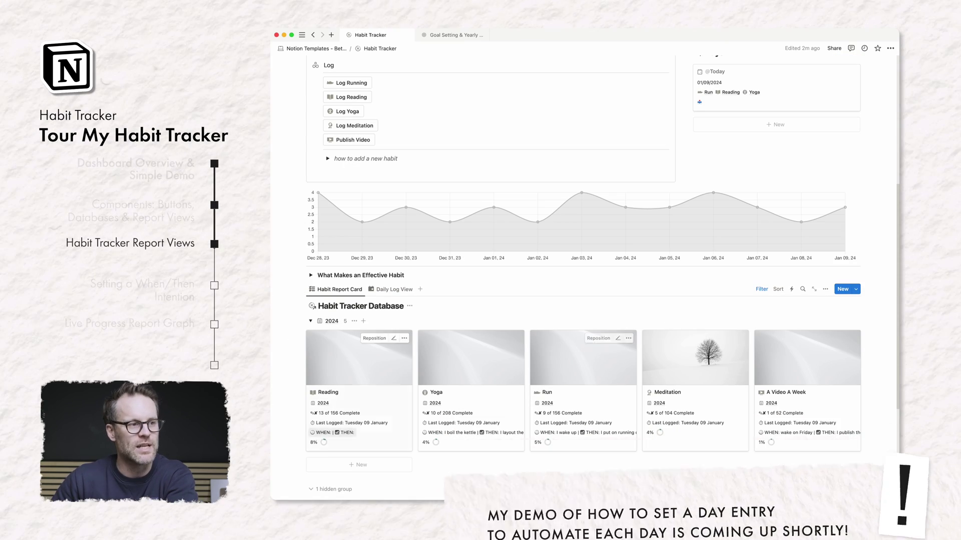
Open the Reading report card and inspect its Status and % Progress formulas.
left_click(370, 398)
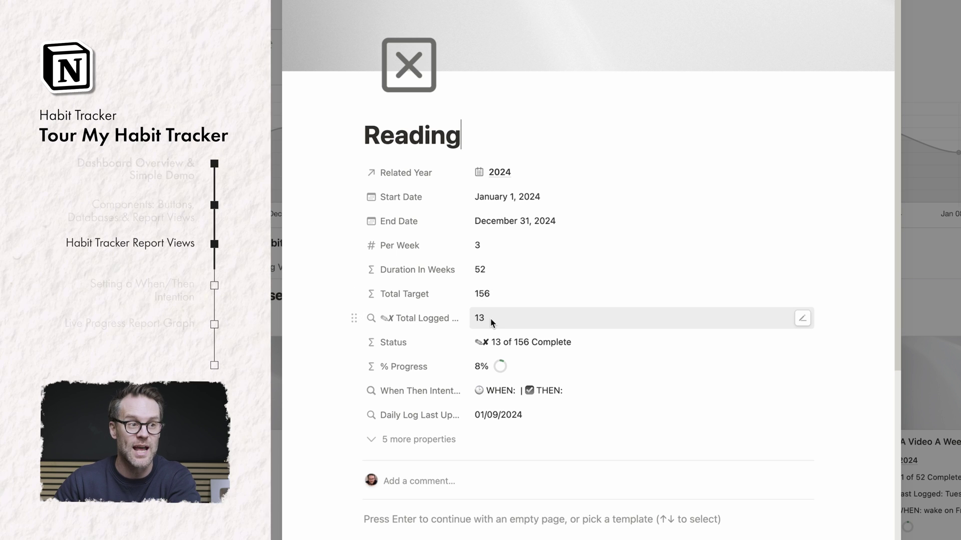
left_click(534, 348)
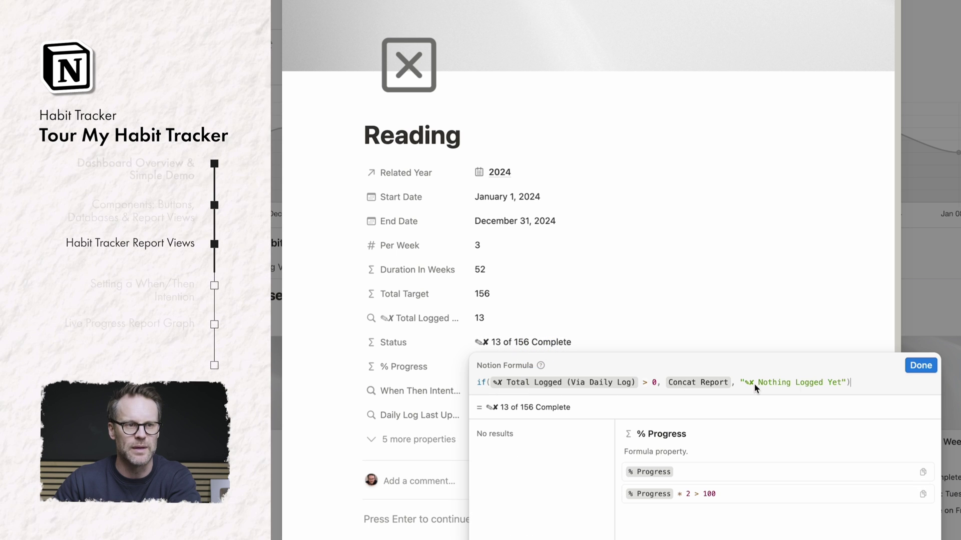
left_click(920, 366)
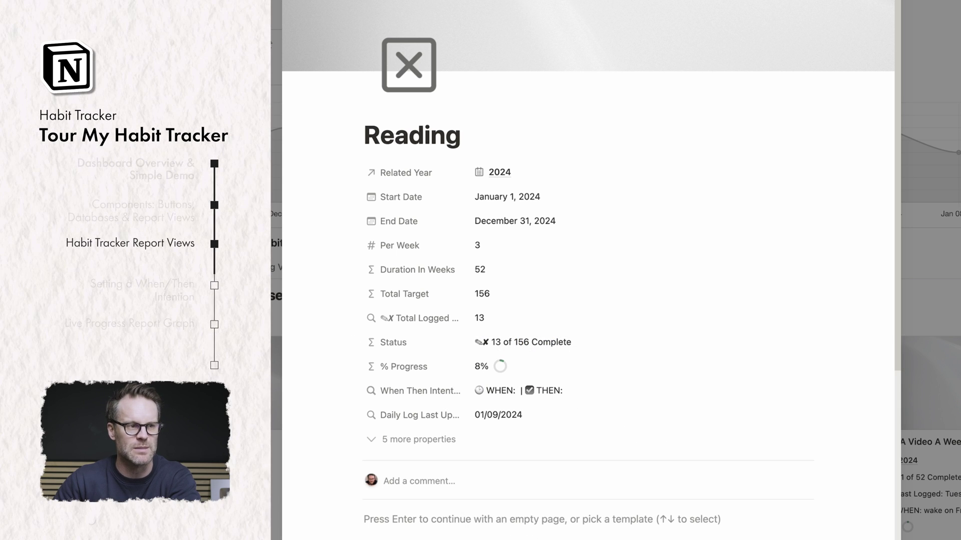
left_click(516, 371)
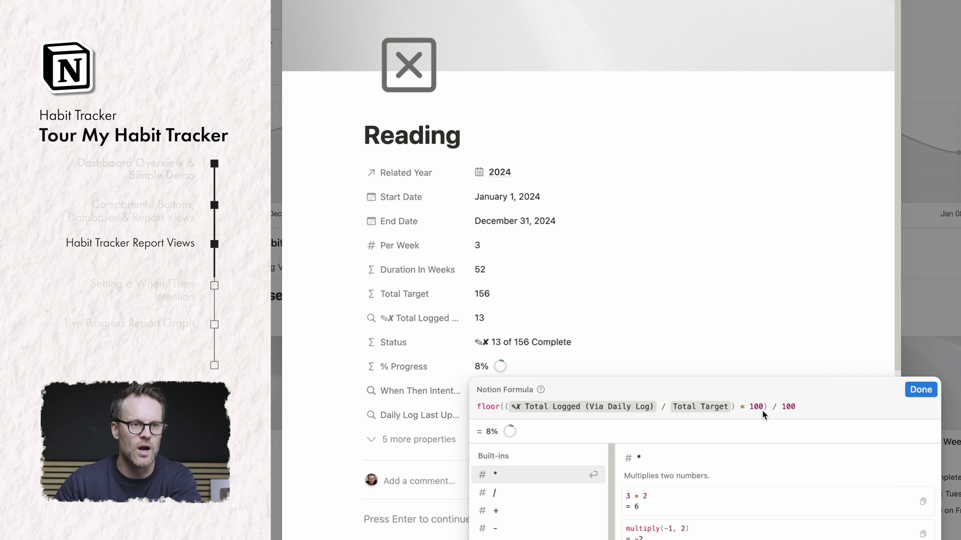
left_click(921, 392)
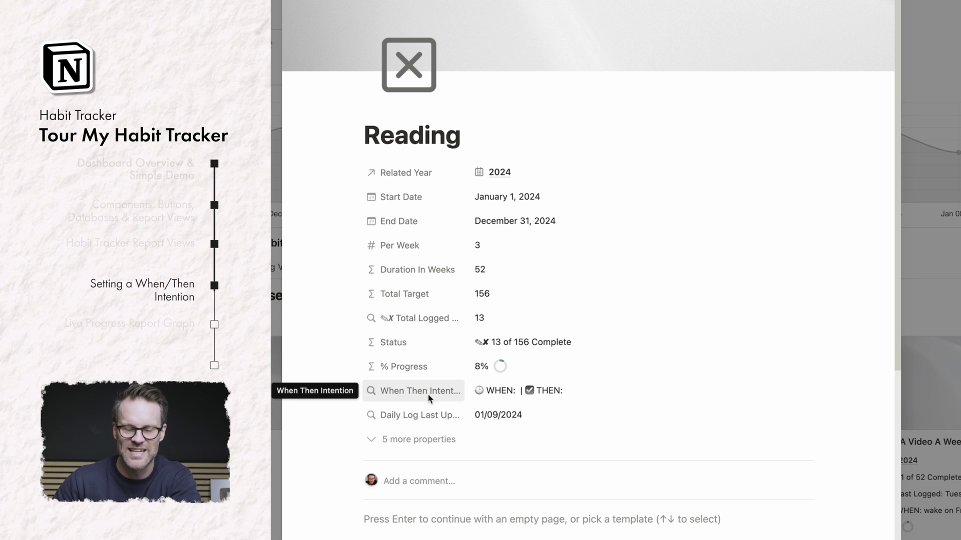
Set Reading's intention to 'WHEN I go to bed, THEN read kindle for at least 5 minutes'.
left_click(514, 390)
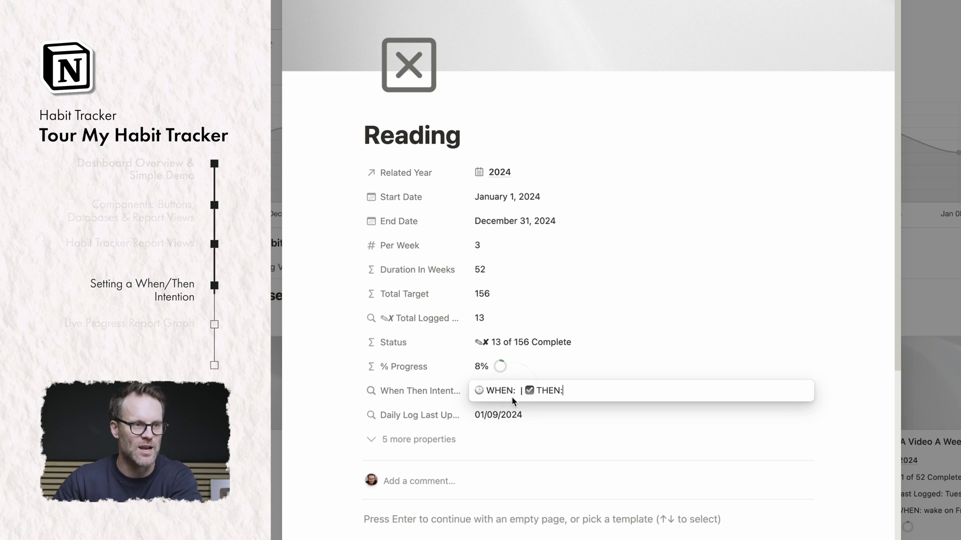
type("I go to bed")
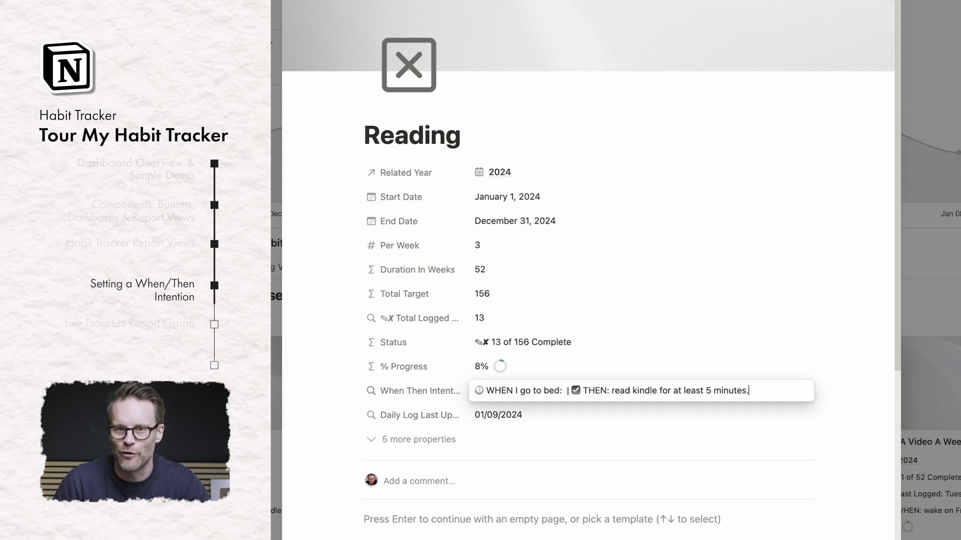
key("Escape")
scroll(766, 414, "down", 5)
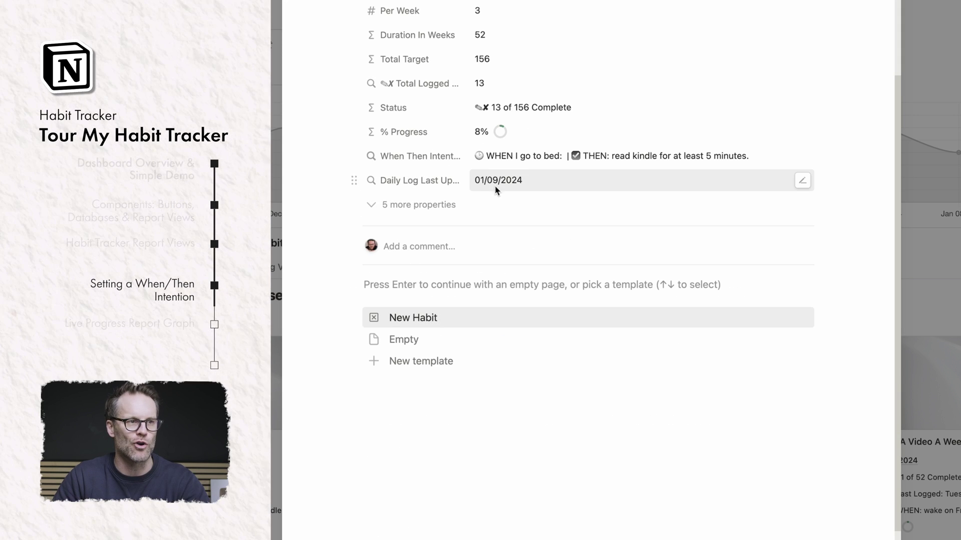
key("Return")
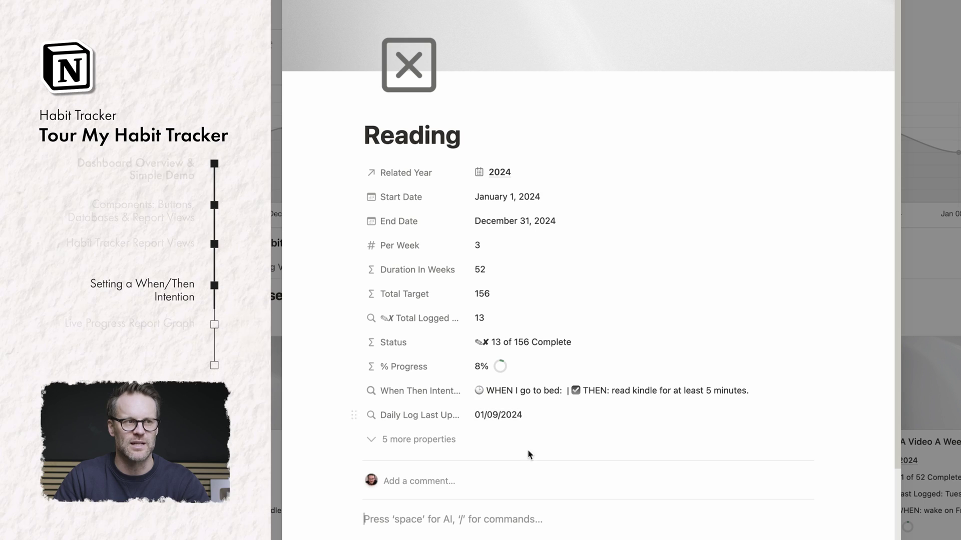
key("Escape")
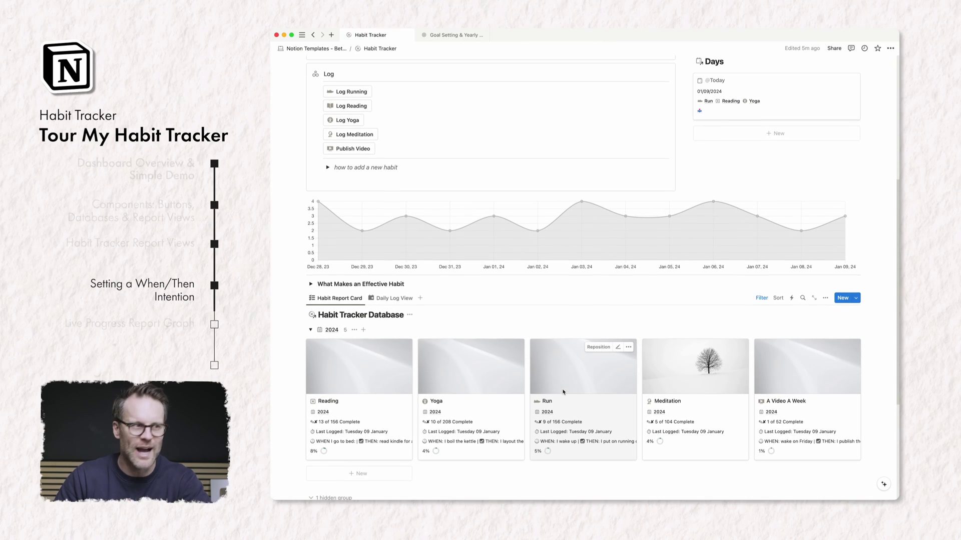
Log today's published video and meditation session with the dashboard's top buttons.
scroll(542, 414, "up", 1)
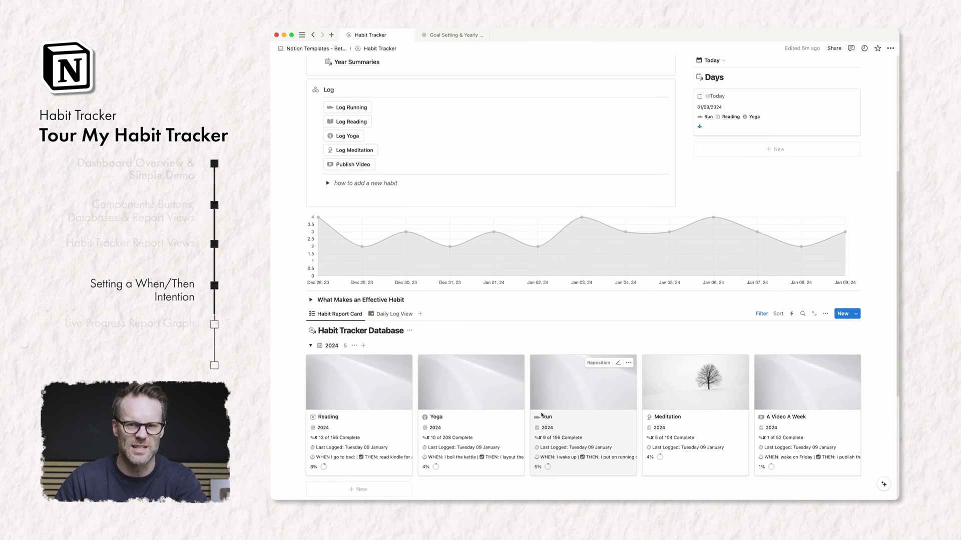
scroll(541, 414, "up", 5)
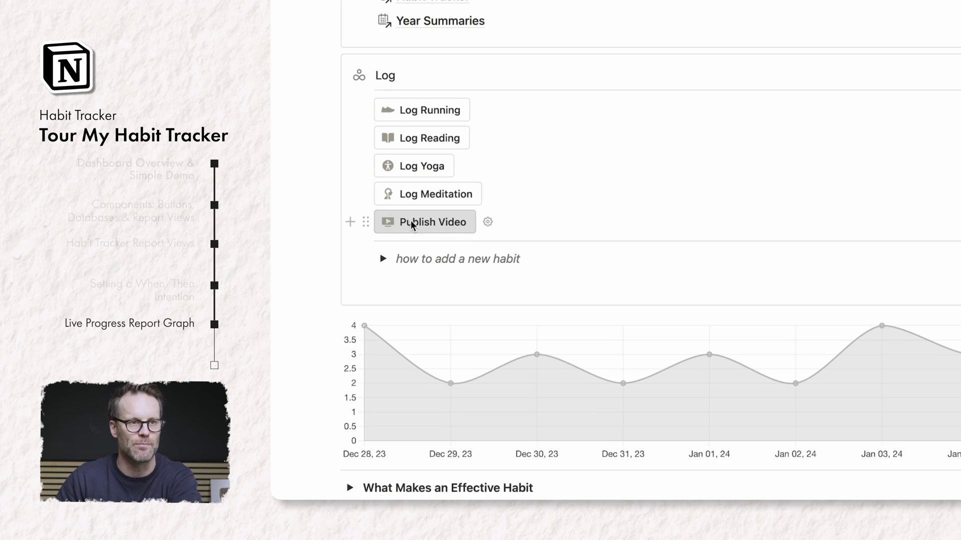
left_click(341, 360)
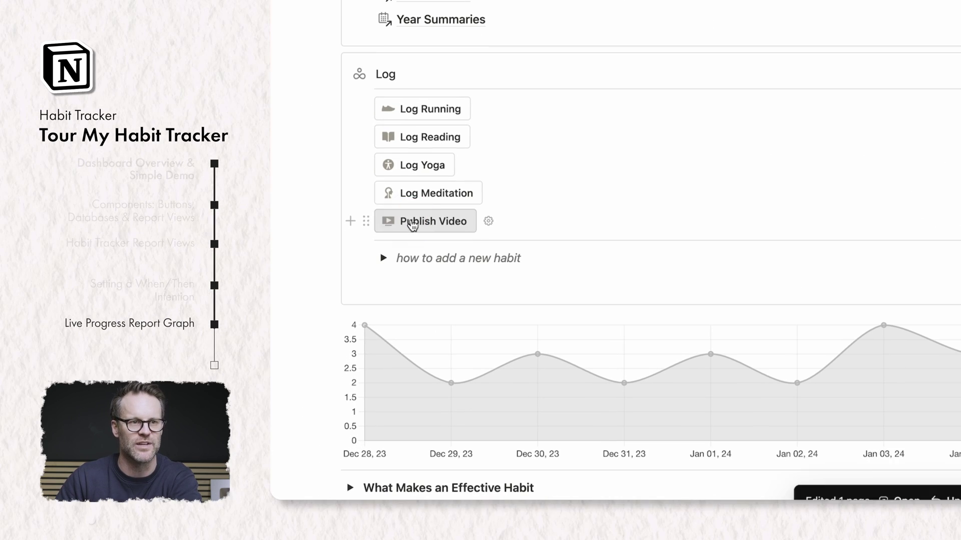
left_click(425, 196)
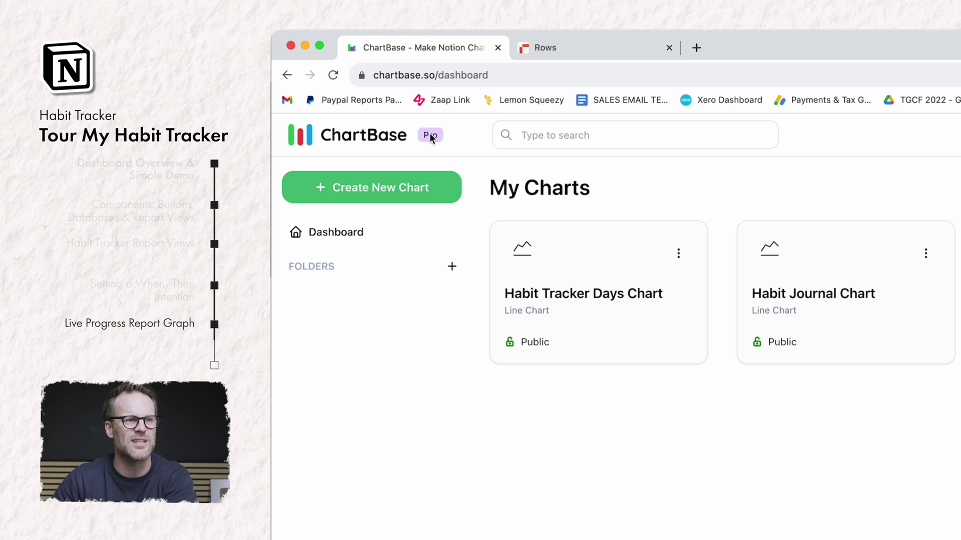
Open the Habit Tracker Days Chart in ChartBase and scroll through its line chart and data settings.
left_click(614, 314)
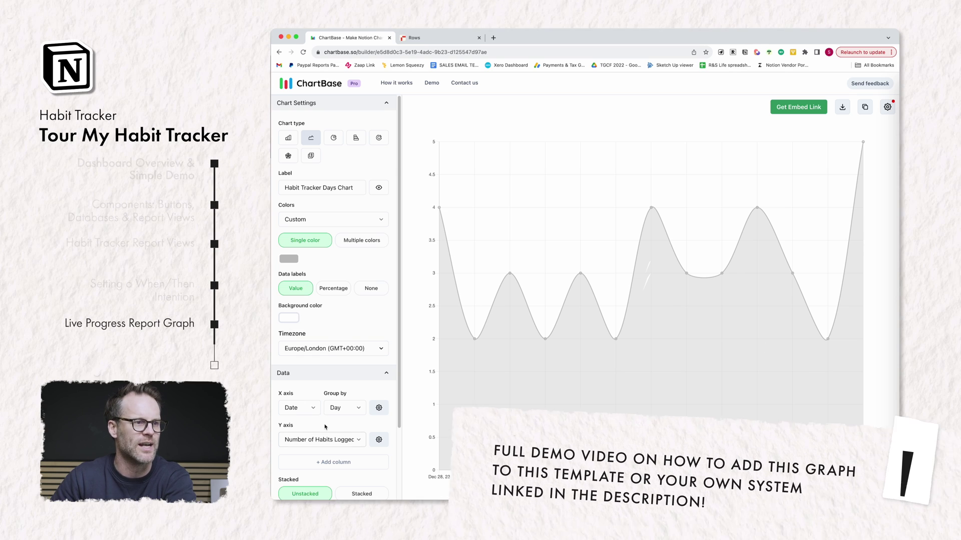
scroll(316, 454, "down", 3)
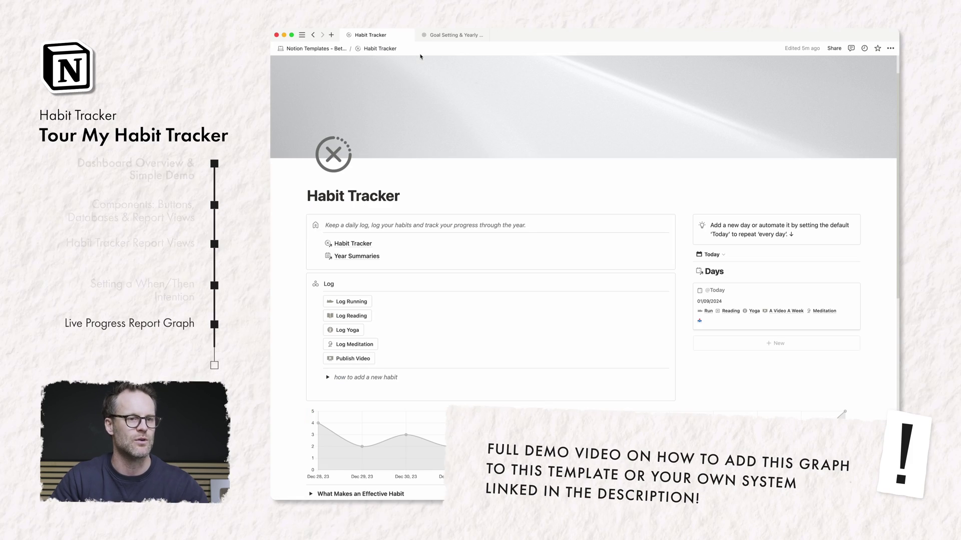
scroll(500, 235, "down", 5)
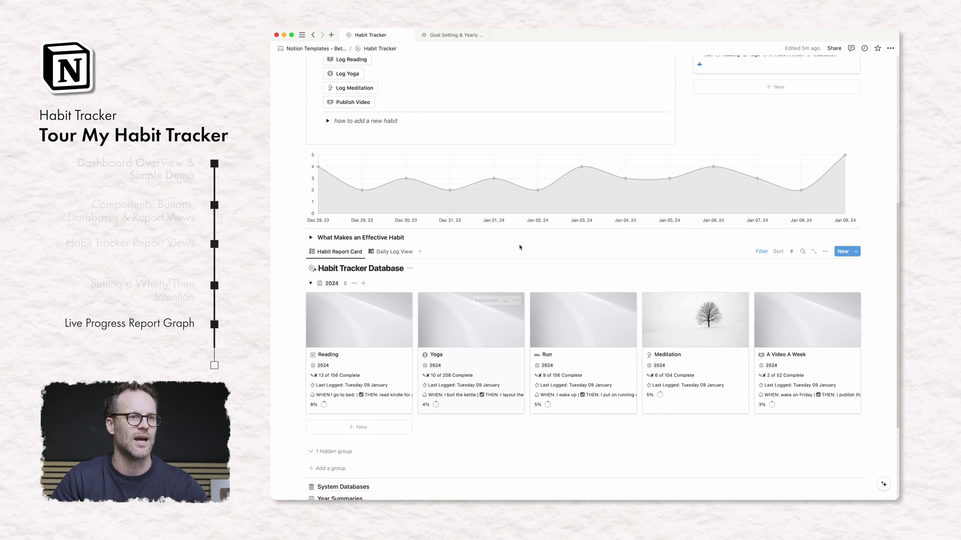
scroll(618, 187, "up", 6)
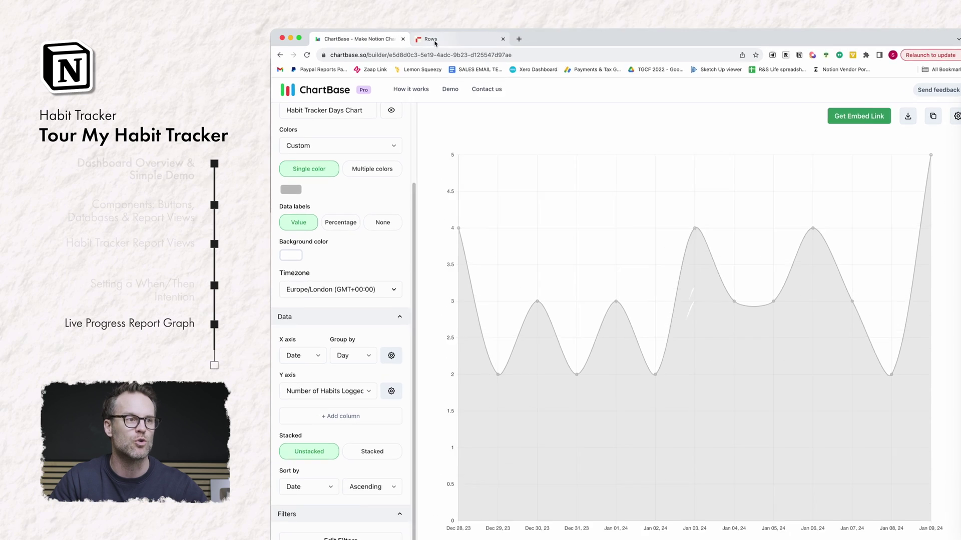
left_click(590, 60)
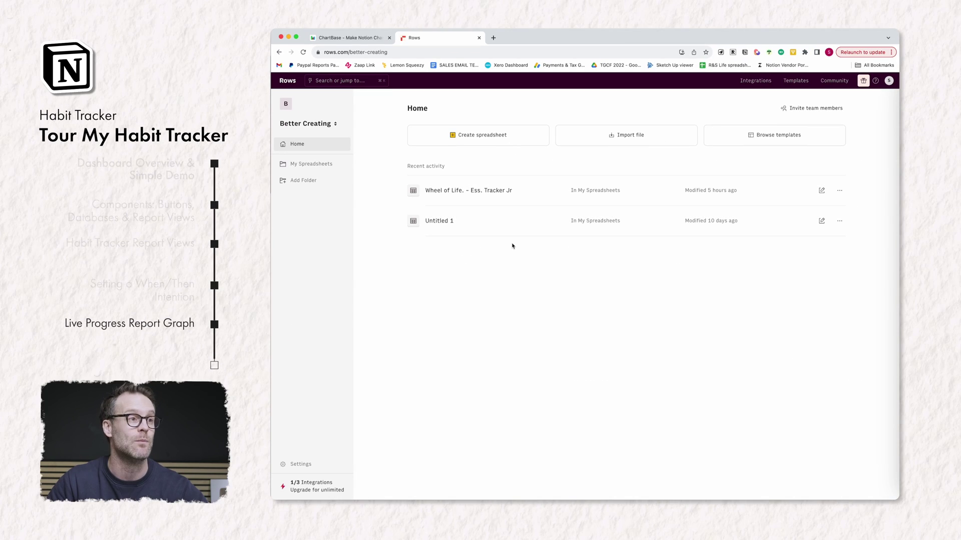
Go back from the Rows home page to the ChartBase Habit Tracker Days Chart.
left_click(365, 39)
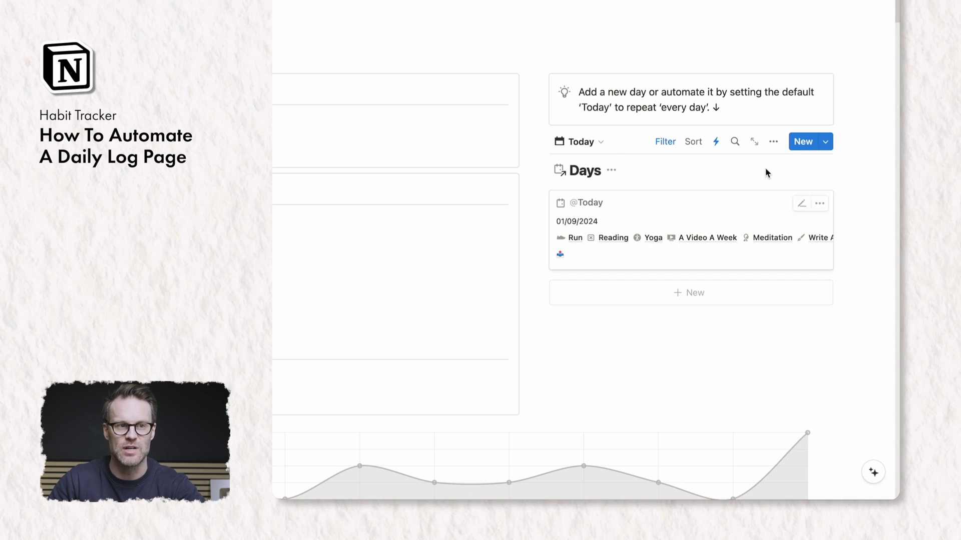
left_click(825, 145)
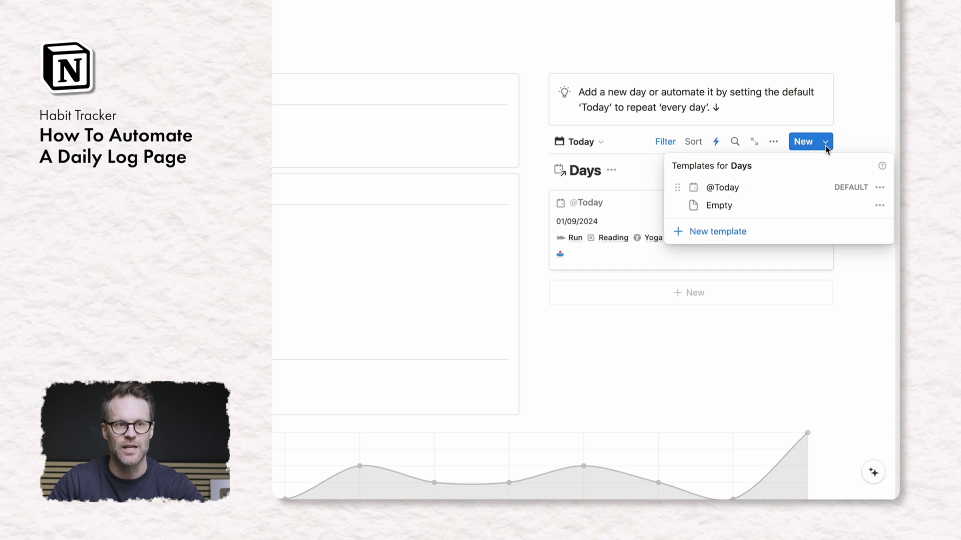
left_click(879, 187)
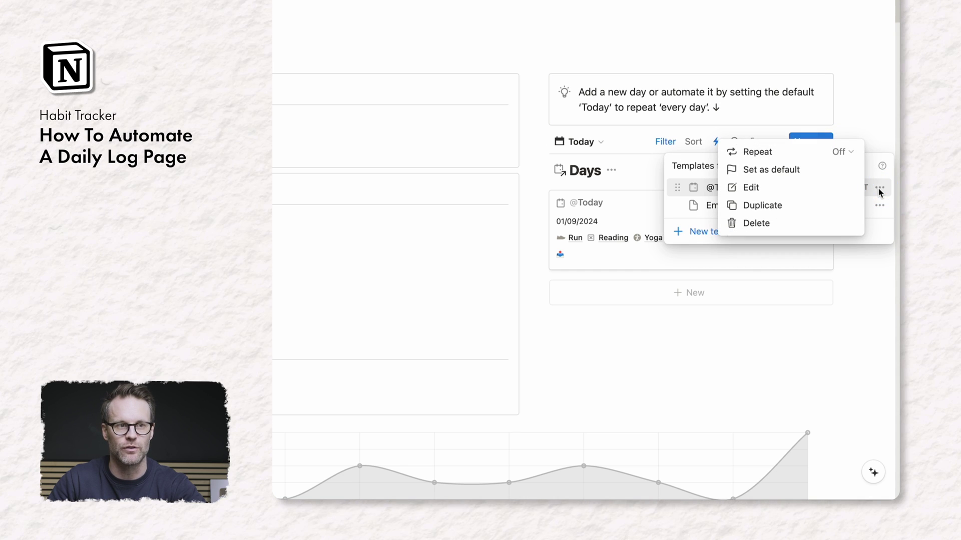
left_click(773, 154)
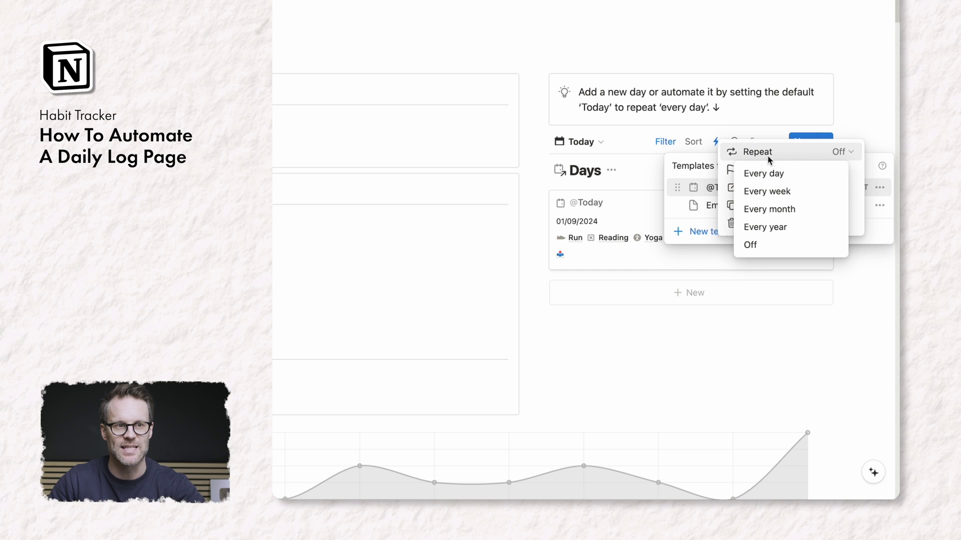
left_click(761, 176)
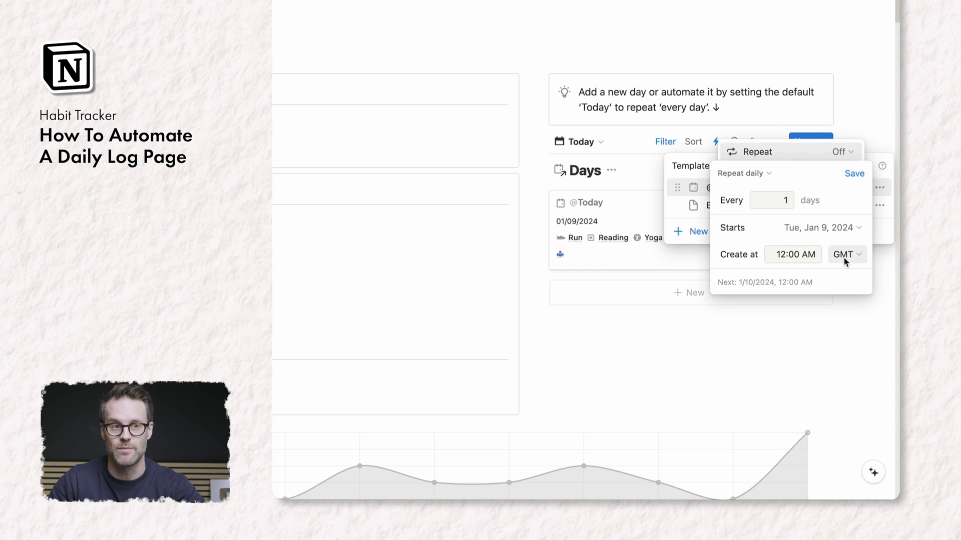
left_click(866, 173)
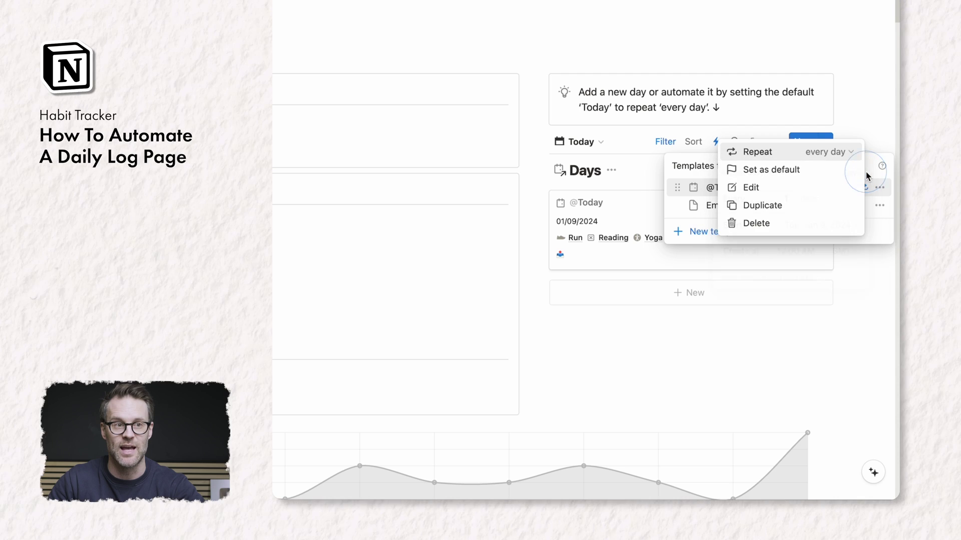
left_click(885, 125)
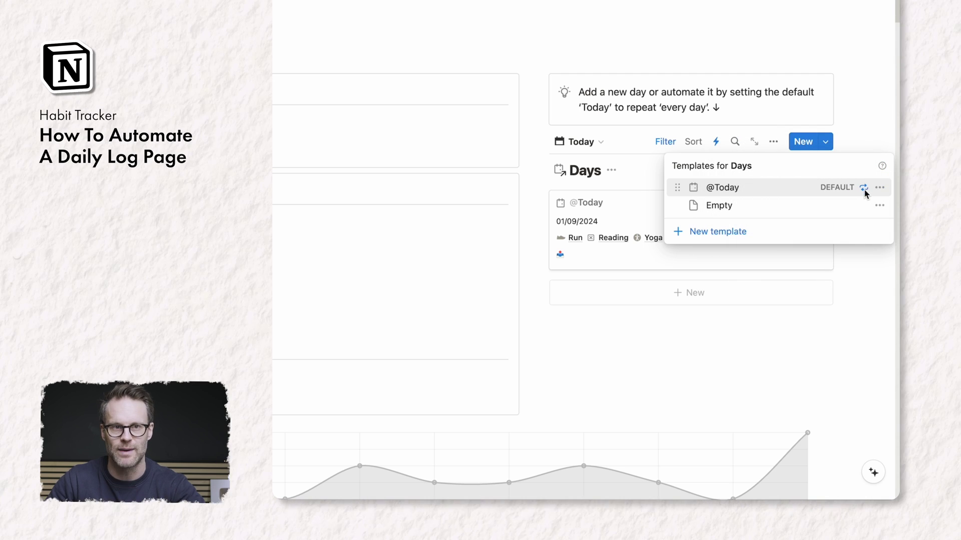
left_click(860, 92)
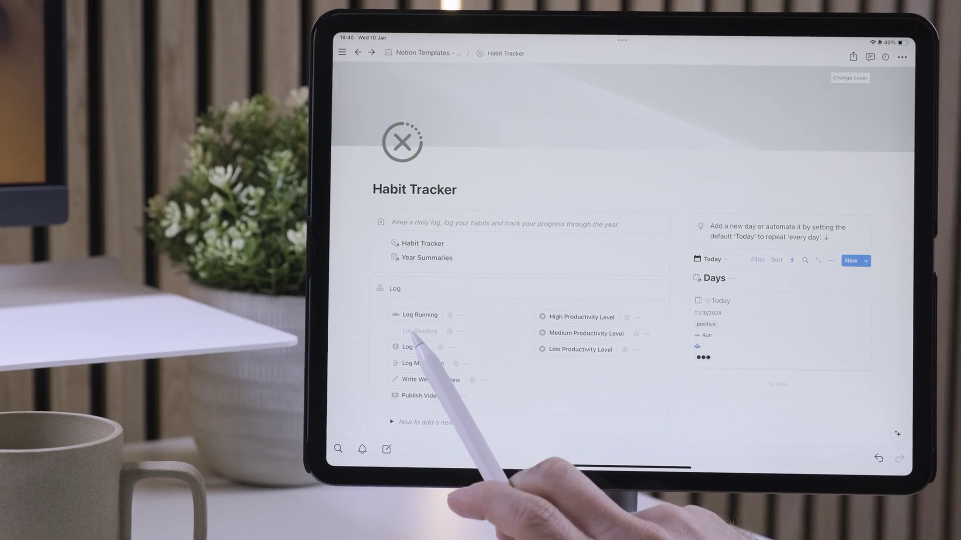
Log today's yoga session, then open and scroll through the Tiny Habits summary introduction.
left_click(418, 344)
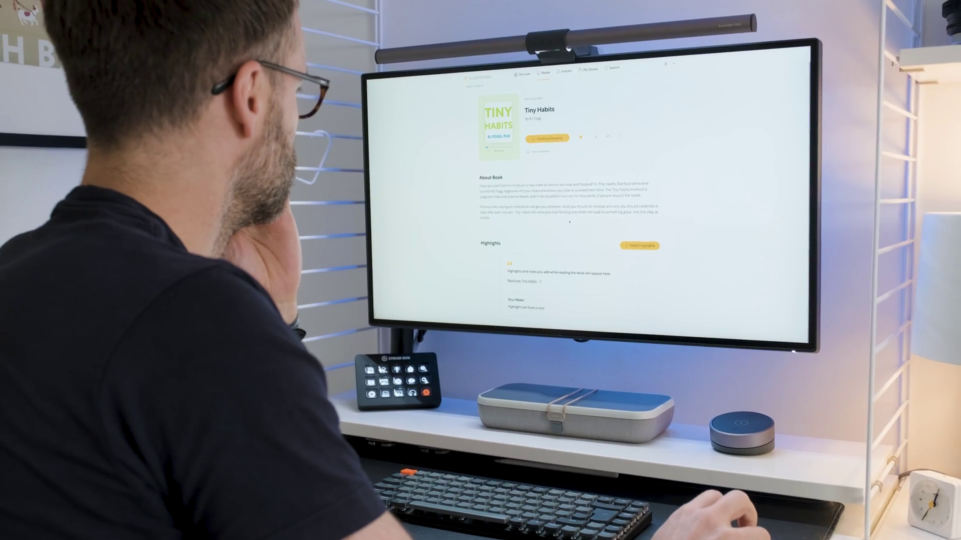
left_click(545, 145)
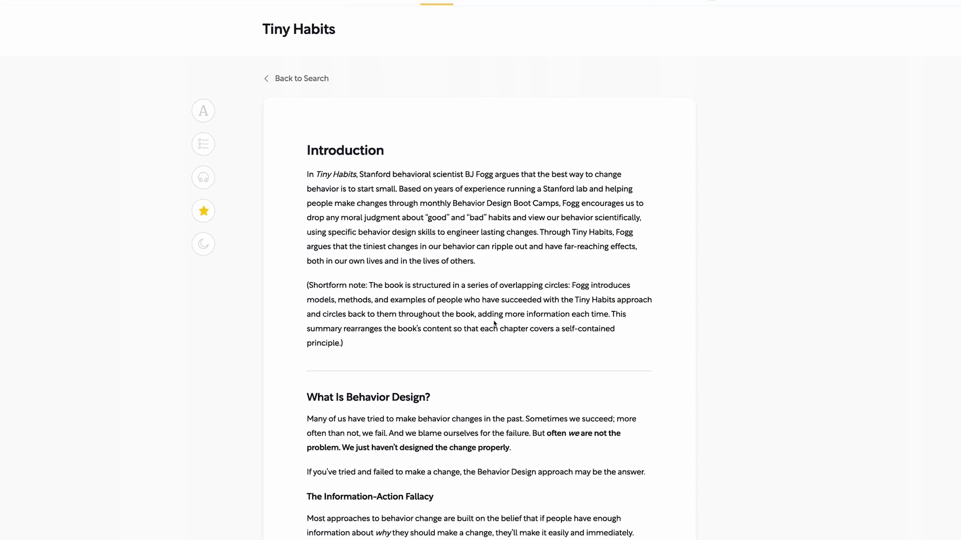
scroll(495, 324, "down", 1)
scroll(493, 319, "down", 3)
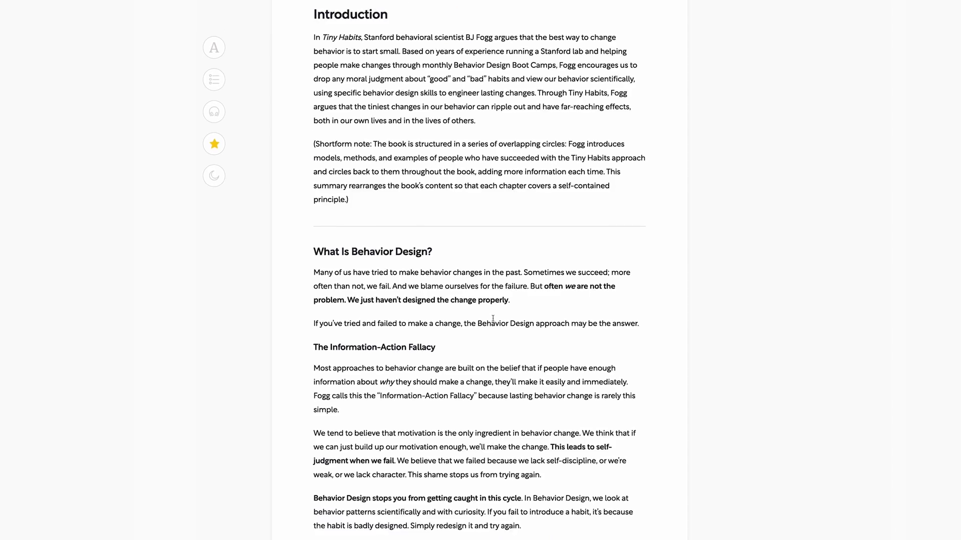
scroll(493, 318, "down", 5)
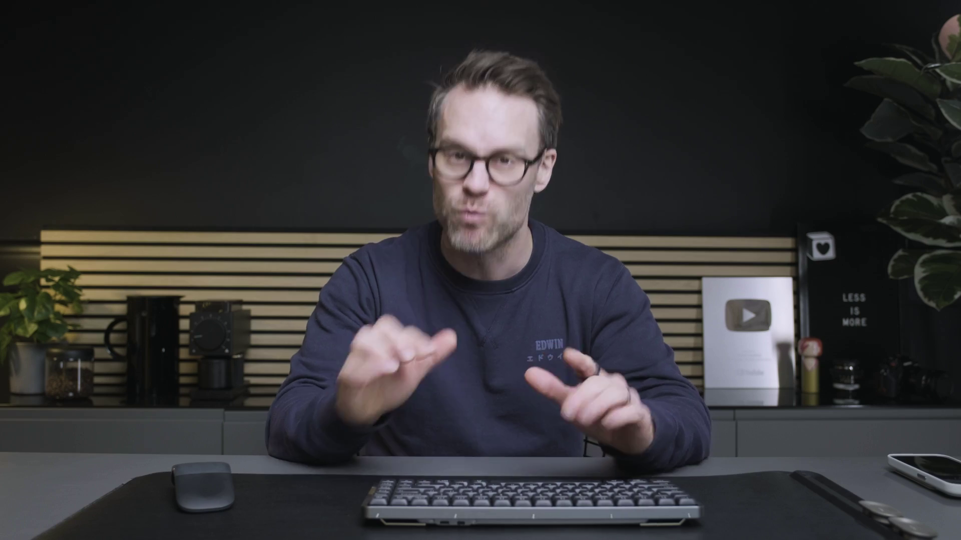